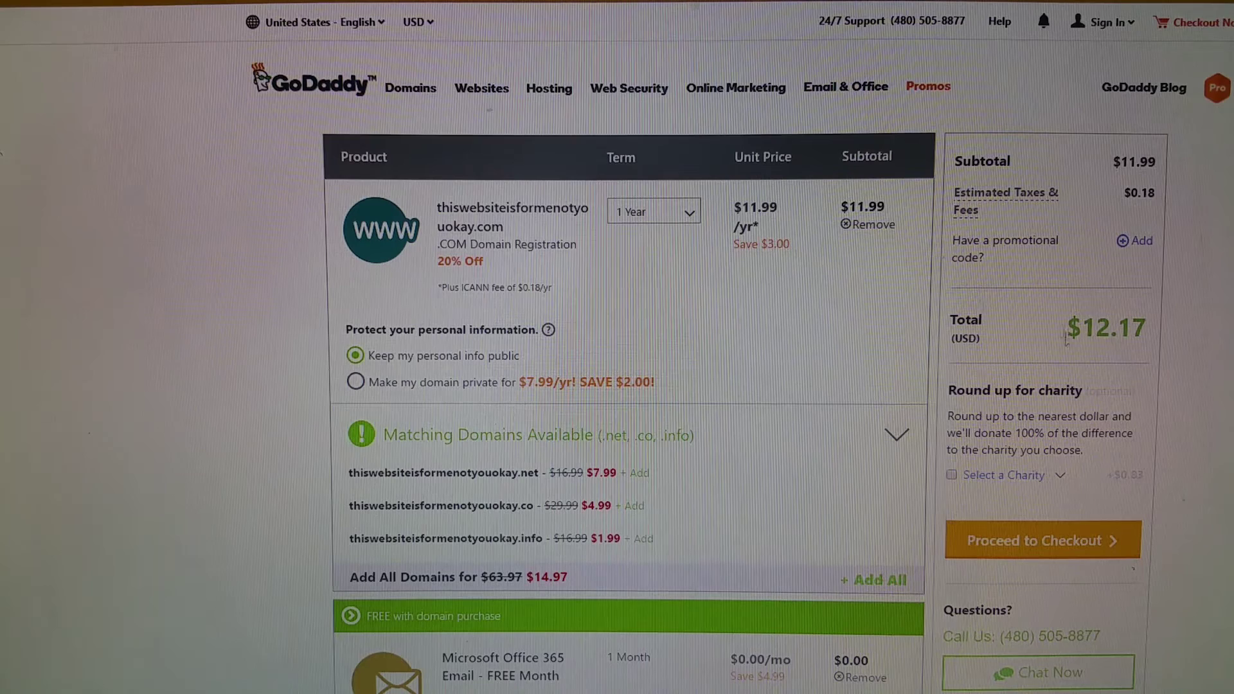
# - Note the $12.17 total, then switch the cart currency from USD to INR, giving a Rs611.00 total
pyautogui.moveTo(1147, 332); pyautogui.dragTo(1060, 320)
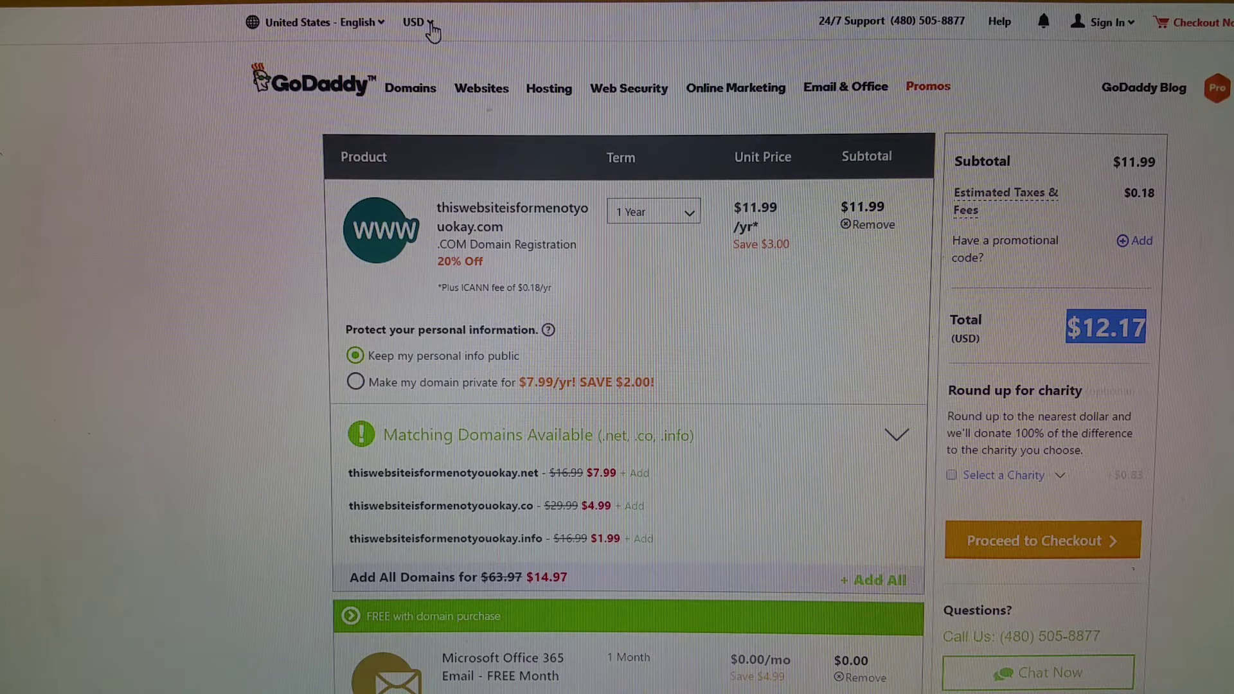
pyautogui.click(430, 23)
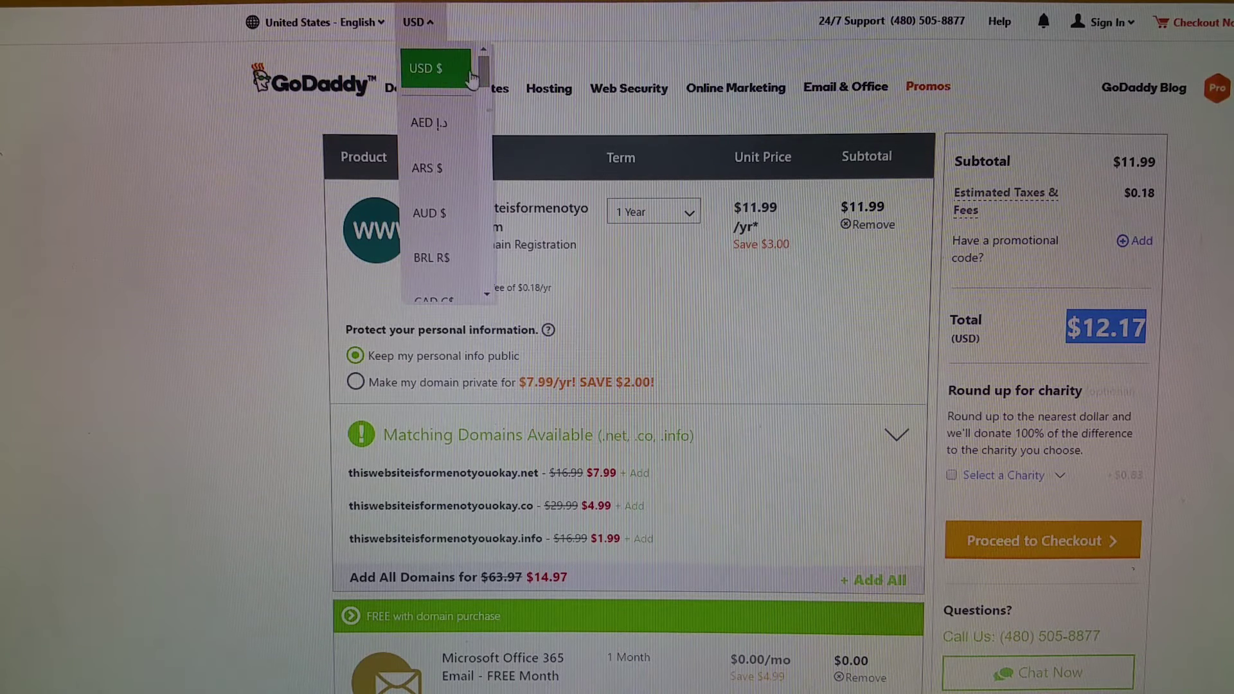
pyautogui.moveTo(486, 77); pyautogui.dragTo(486, 169)
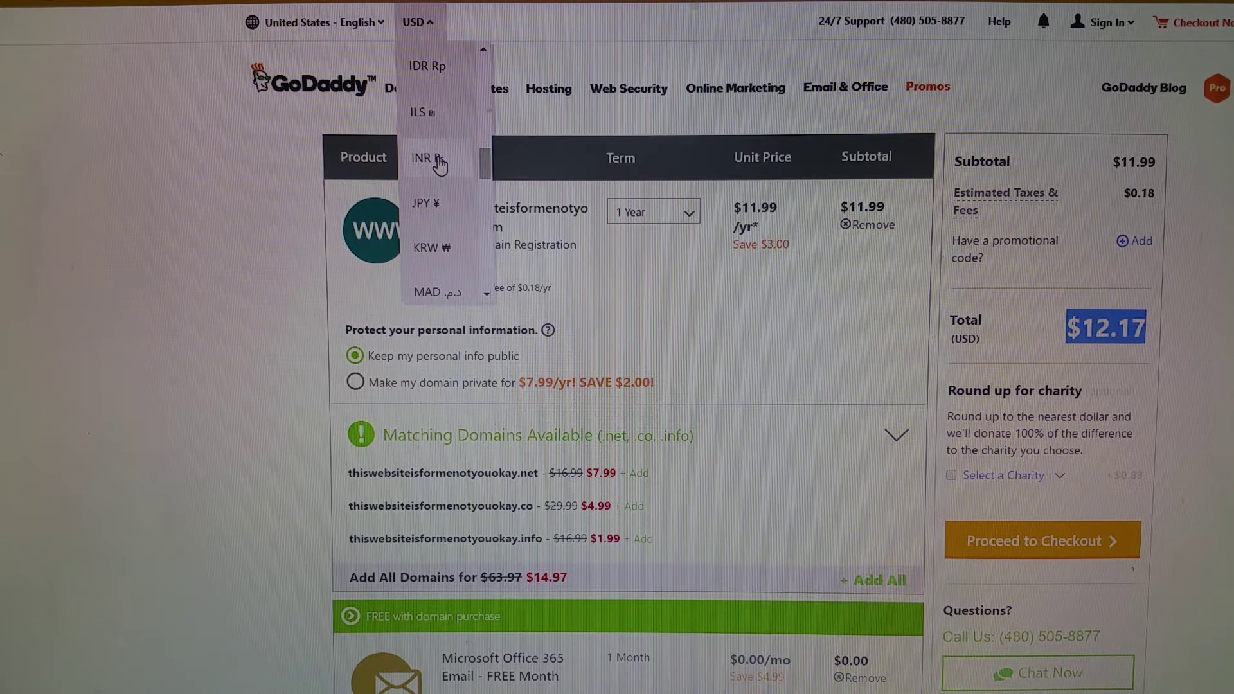
pyautogui.click(438, 164)
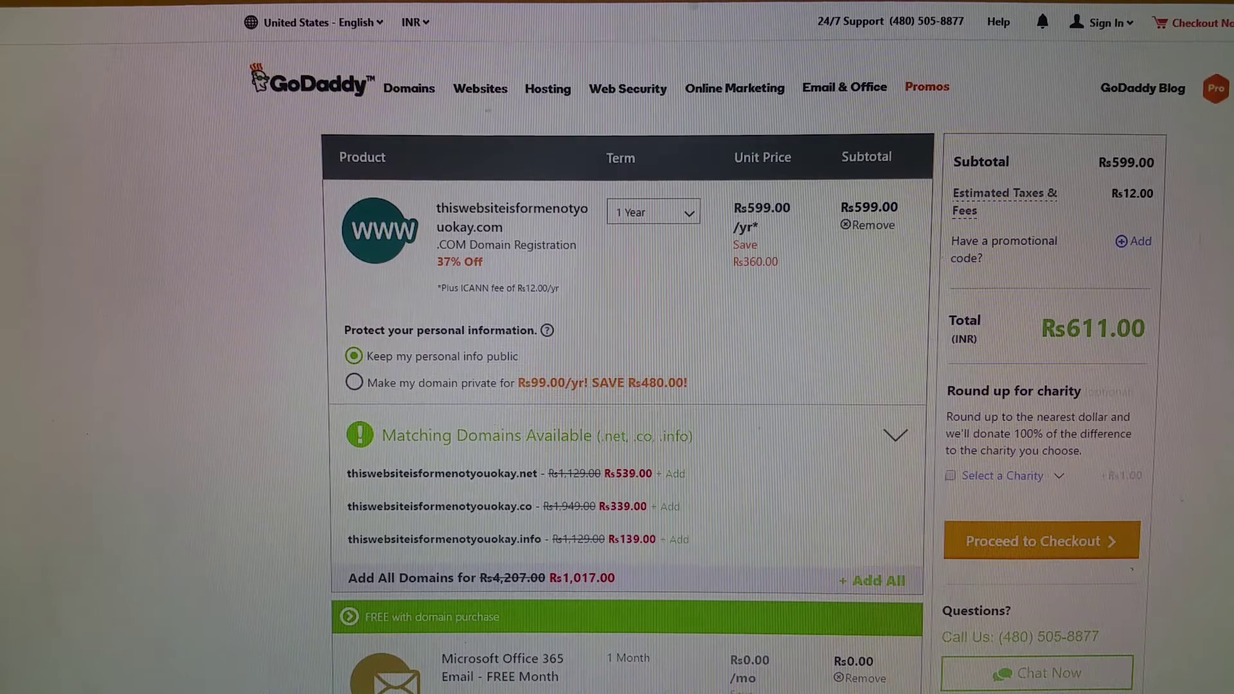
pyautogui.moveTo(1148, 330); pyautogui.dragTo(1064, 322)
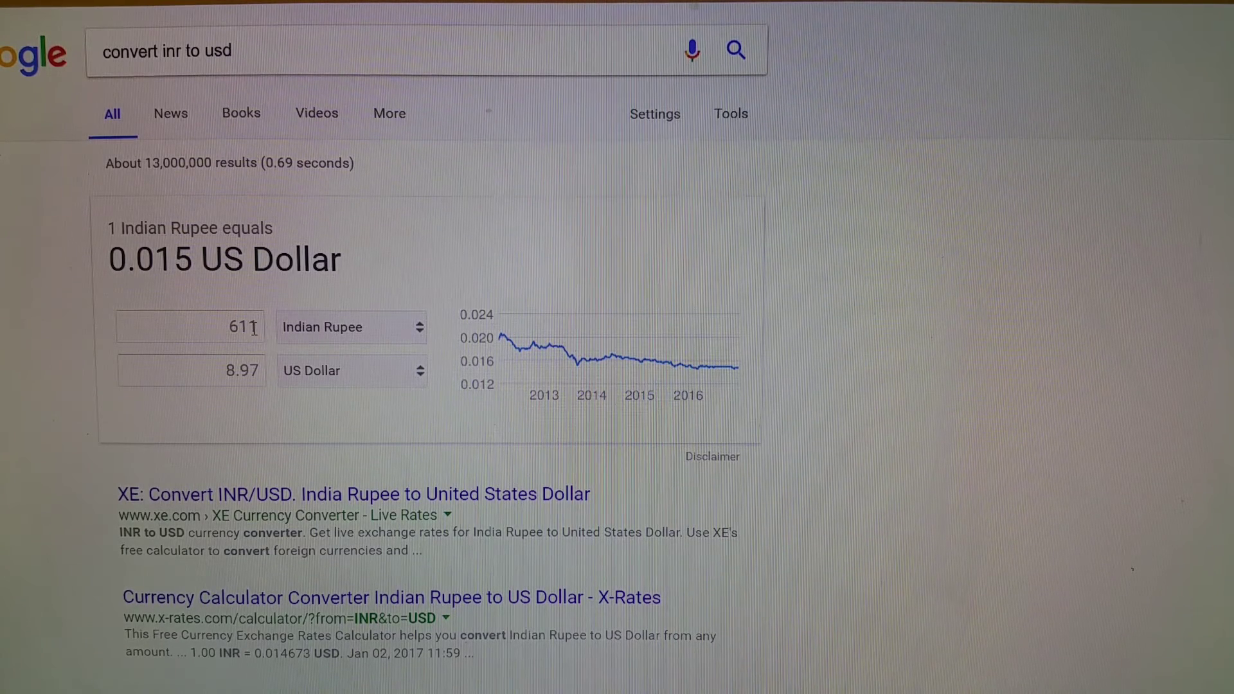
# - Select the 611 rupee amount and its 8.97 US Dollar conversion result in Google's converter
pyautogui.moveTo(254, 328); pyautogui.dragTo(234, 325)
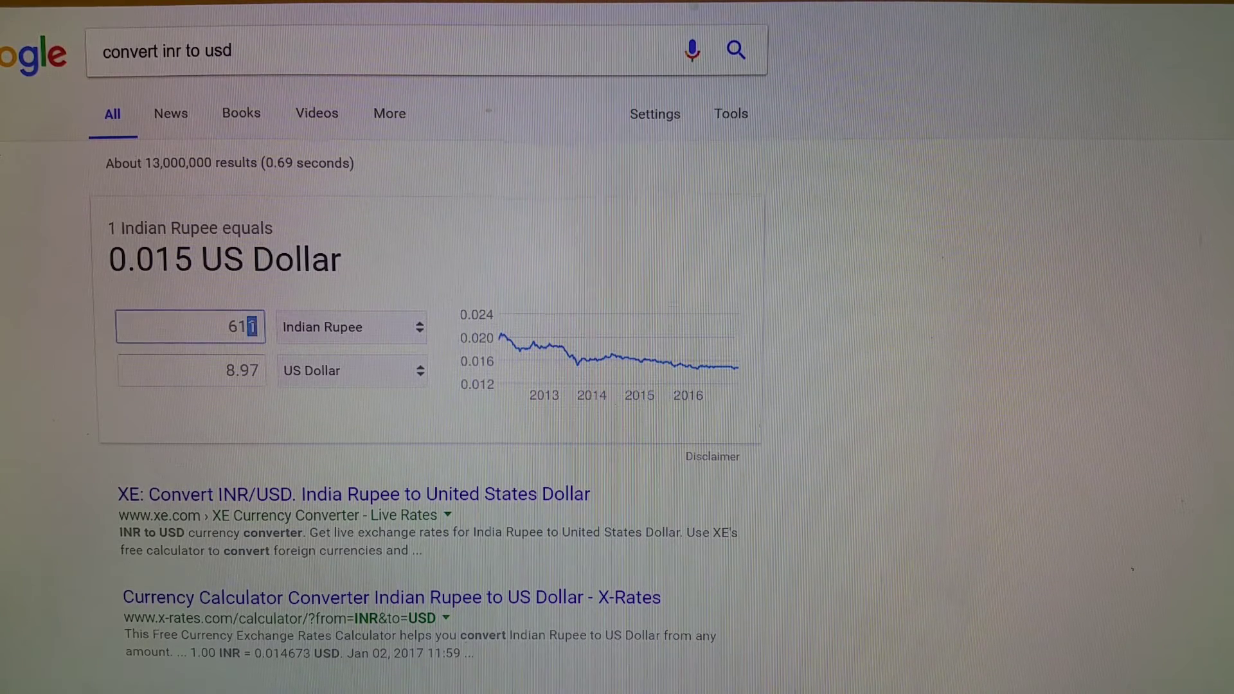
pyautogui.doubleClick(229, 325)
pyautogui.moveTo(262, 370); pyautogui.dragTo(219, 367)
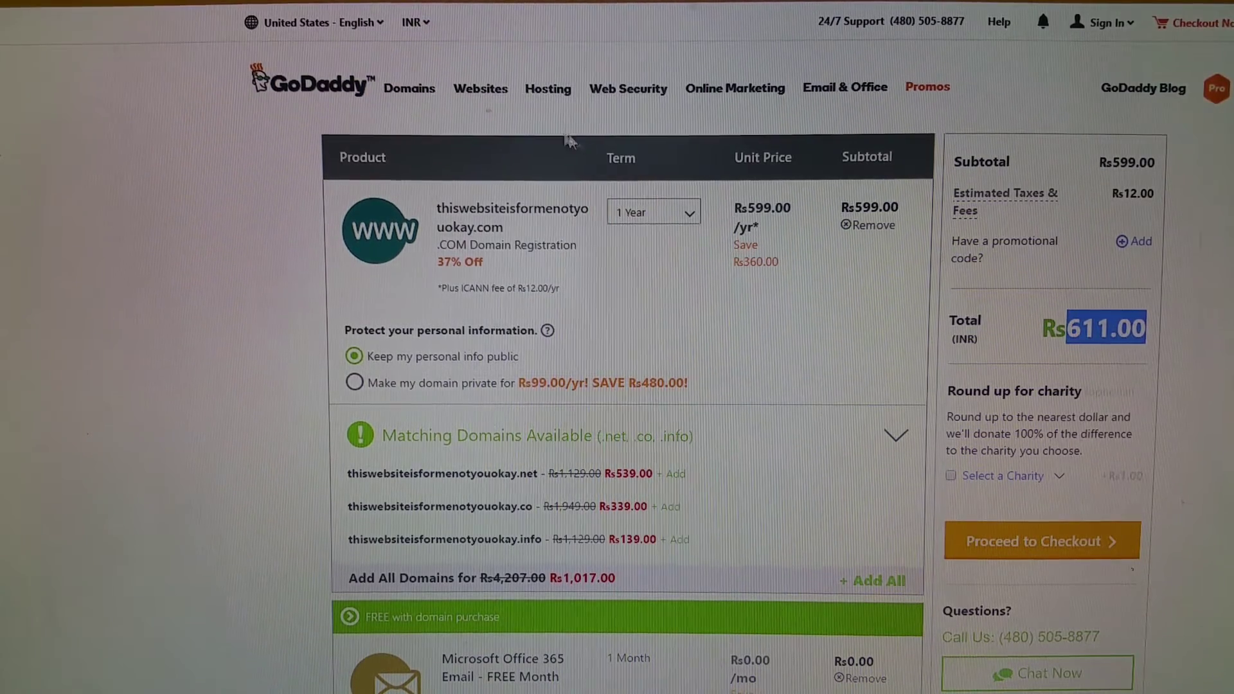
pyautogui.click(417, 21)
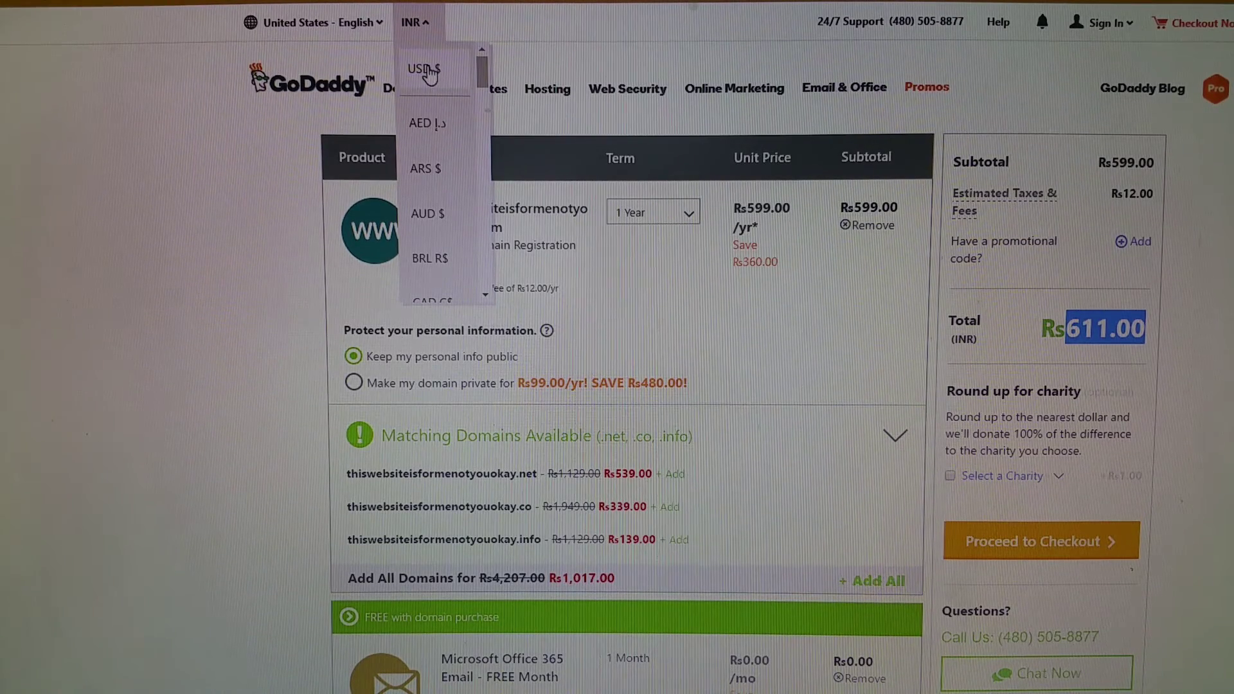
pyautogui.click(428, 76)
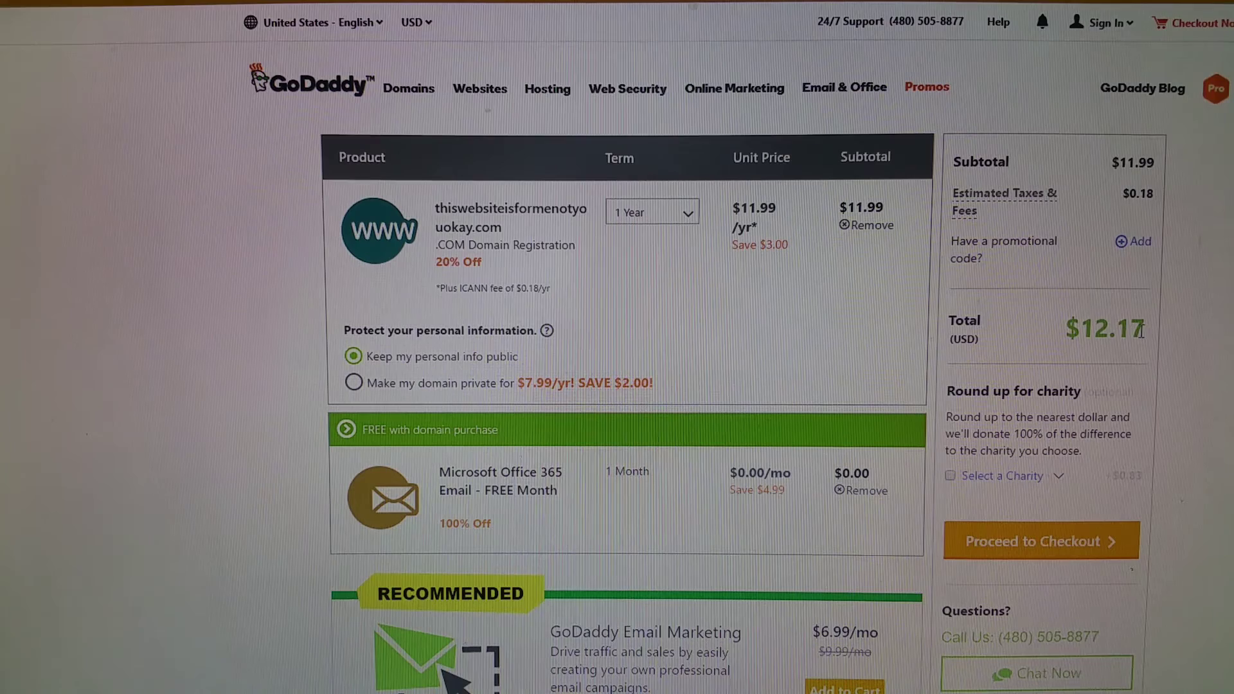
pyautogui.moveTo(1145, 329); pyautogui.dragTo(1071, 328)
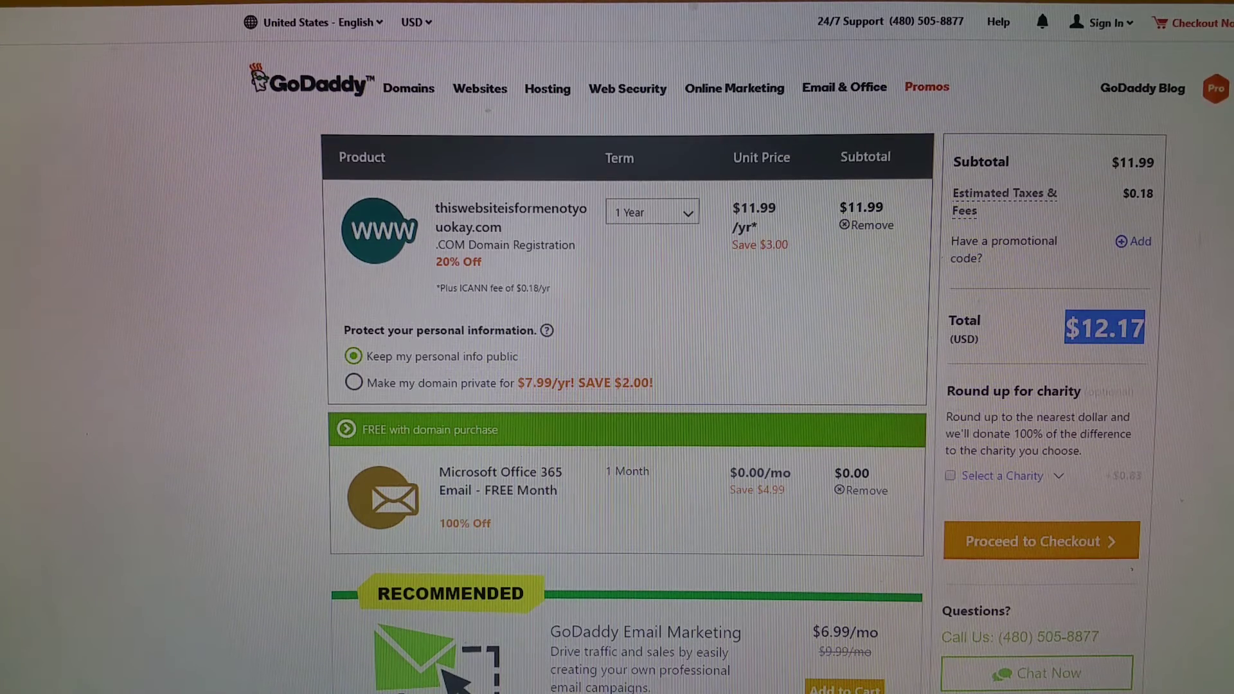
pyautogui.click(425, 25)
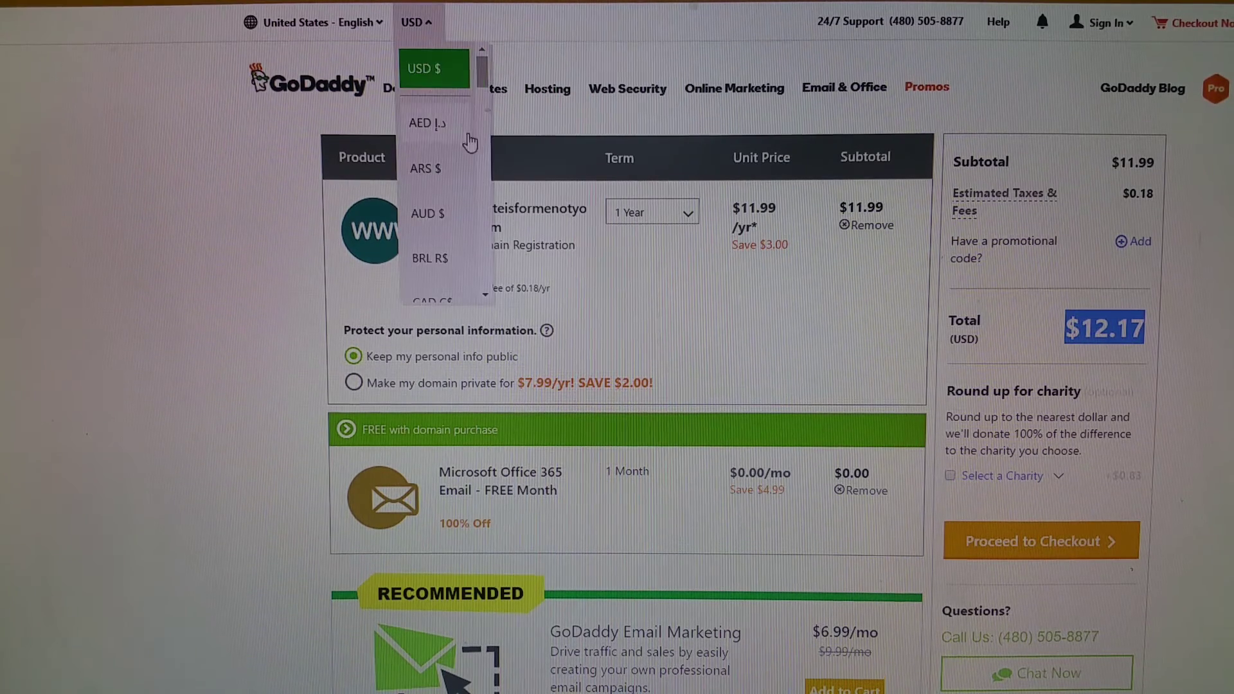
pyautogui.moveTo(483, 70); pyautogui.dragTo(487, 179)
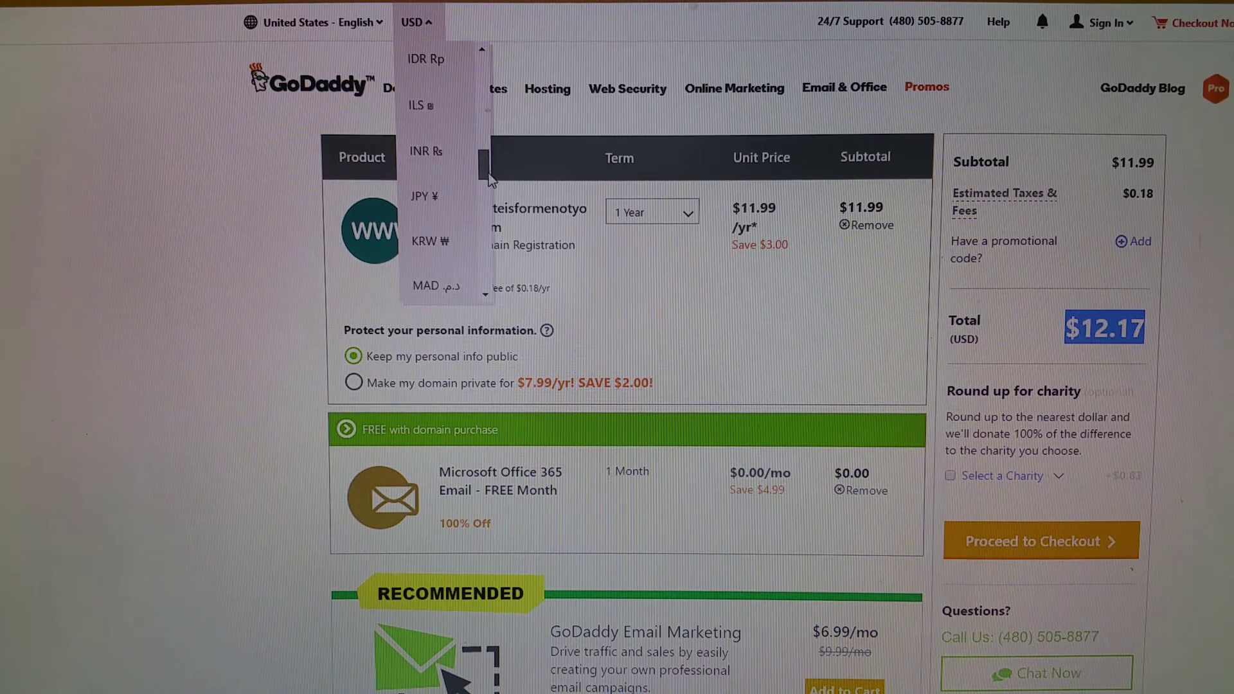
pyautogui.click(431, 154)
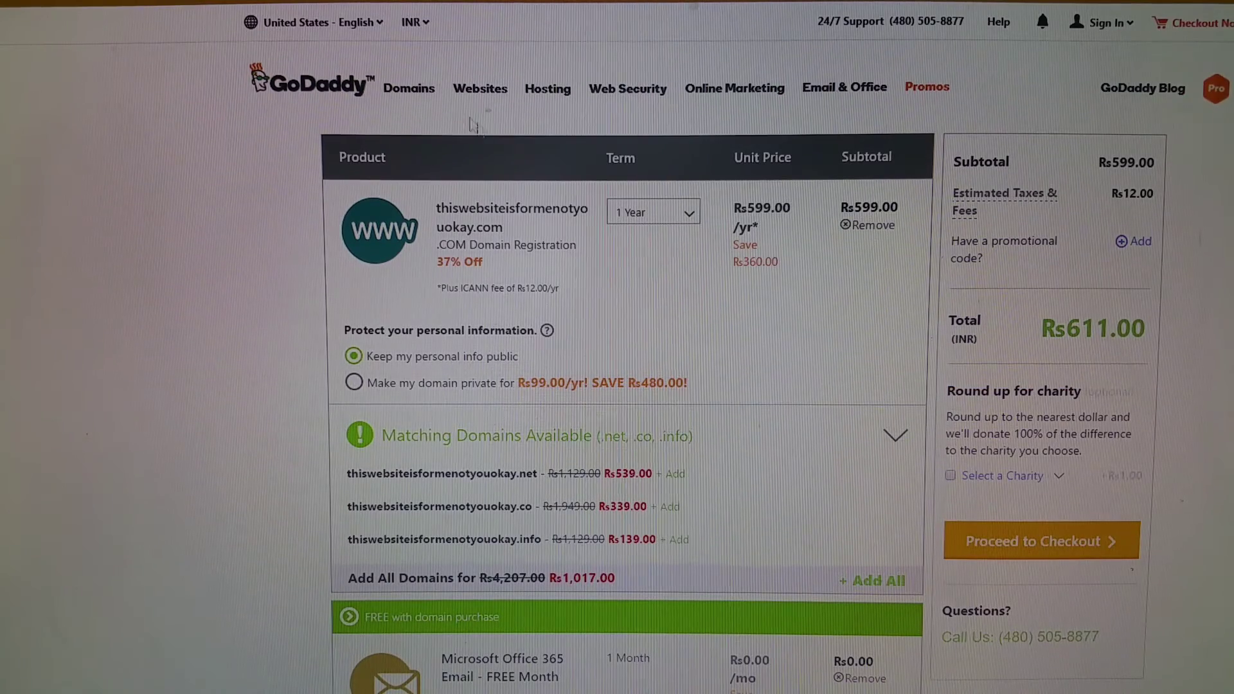